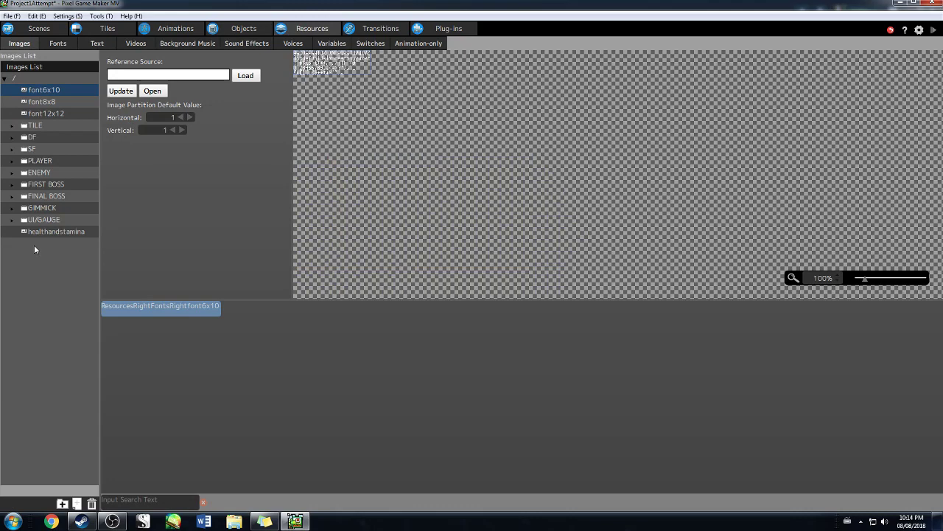
Select healthandstamina in the Resources images list to preview its 5×10 leaf sprite sheet
{"action": "left_click", "coordinate": [50, 233]}
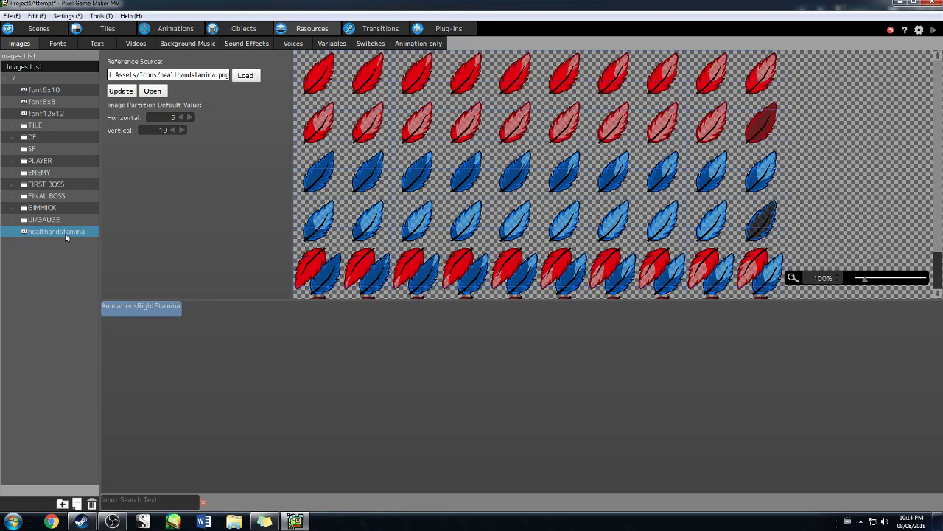
Open the Stamina animation in the UI/GAUGE folder and add a new Motion007 to it
{"action": "left_click", "coordinate": [243, 28]}
{"action": "left_click", "coordinate": [176, 28]}
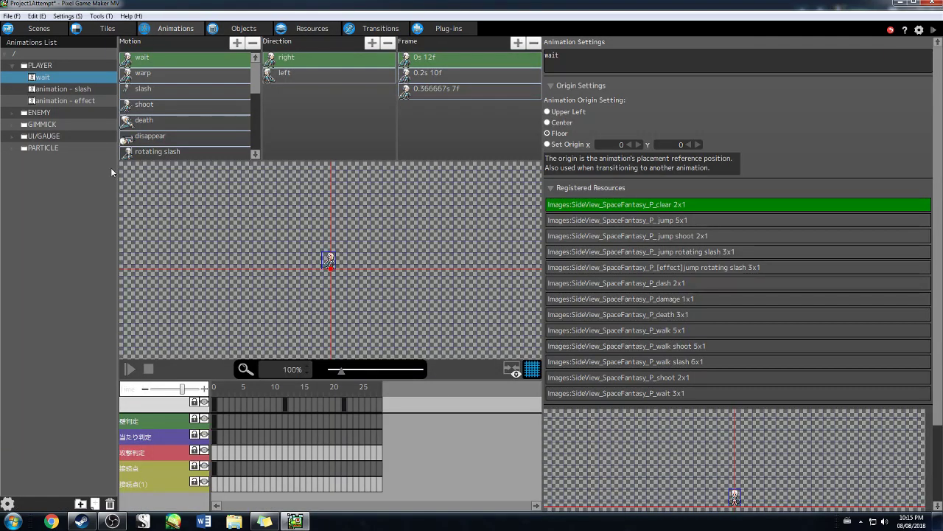
{"action": "left_click", "coordinate": [15, 140]}
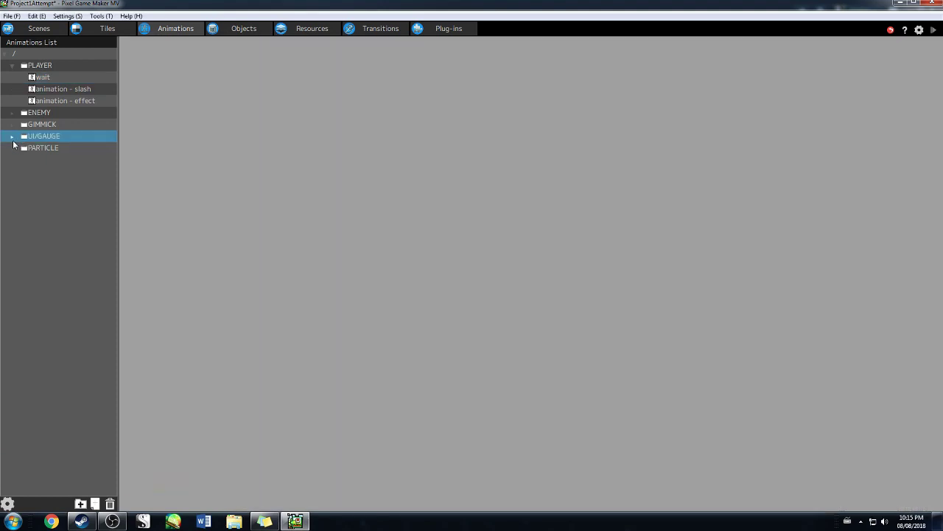
{"action": "left_click", "coordinate": [12, 137]}
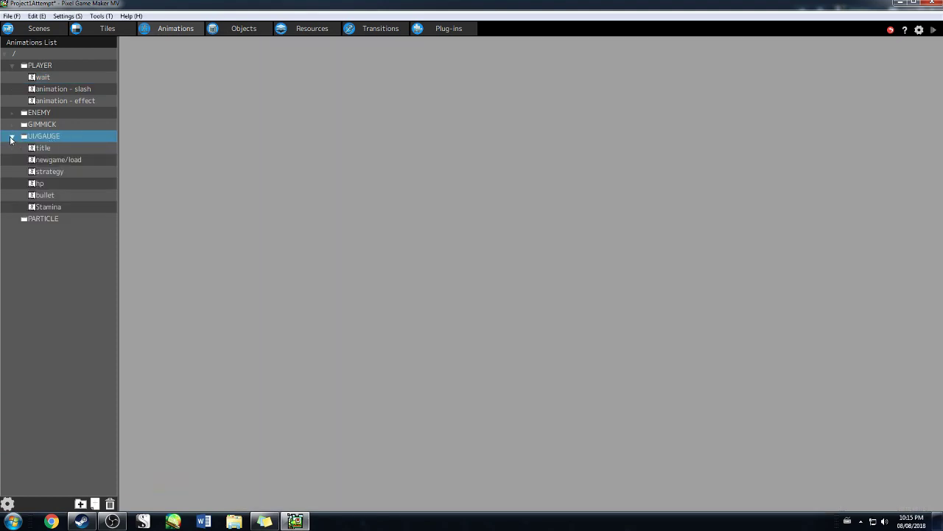
{"action": "left_click", "coordinate": [77, 205]}
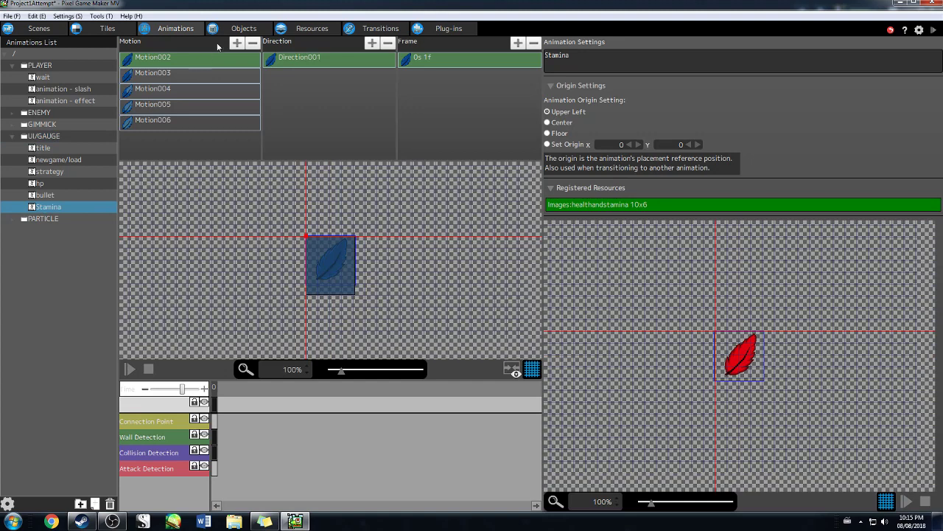
{"action": "left_click", "coordinate": [237, 43]}
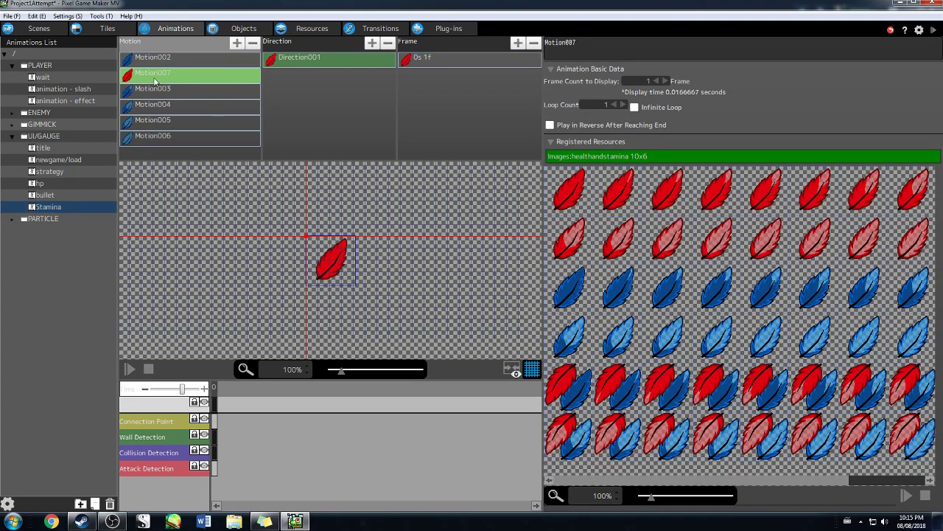
Move Motion007 below Motion003 and compare it with the neighbouring motions' frames
{"action": "left_click_drag", "start_coordinate": [151, 79], "coordinate": [152, 97]}
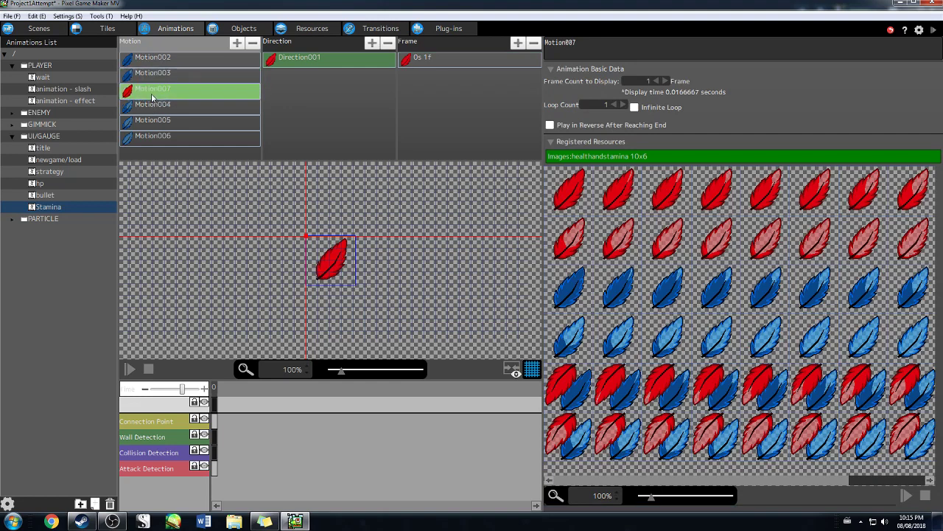
{"action": "left_click", "coordinate": [170, 72]}
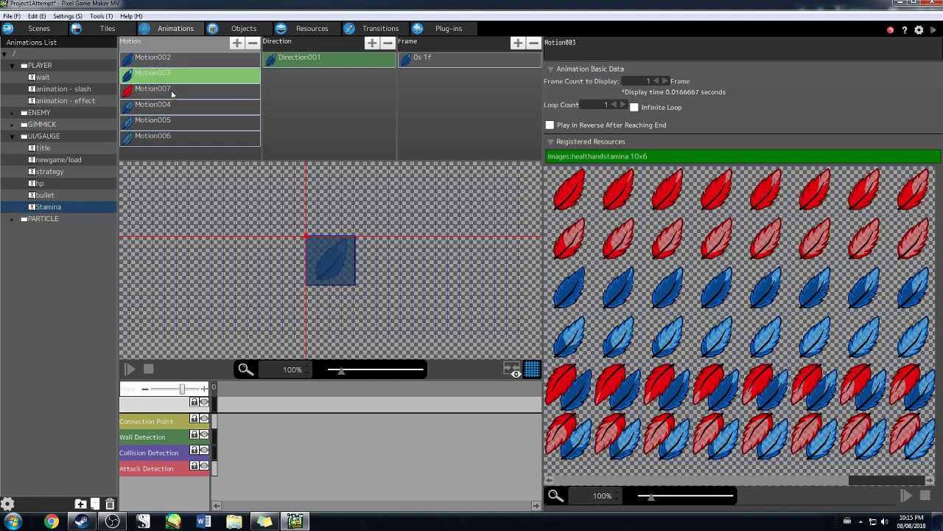
{"action": "left_click", "coordinate": [162, 107]}
{"action": "left_click", "coordinate": [163, 90]}
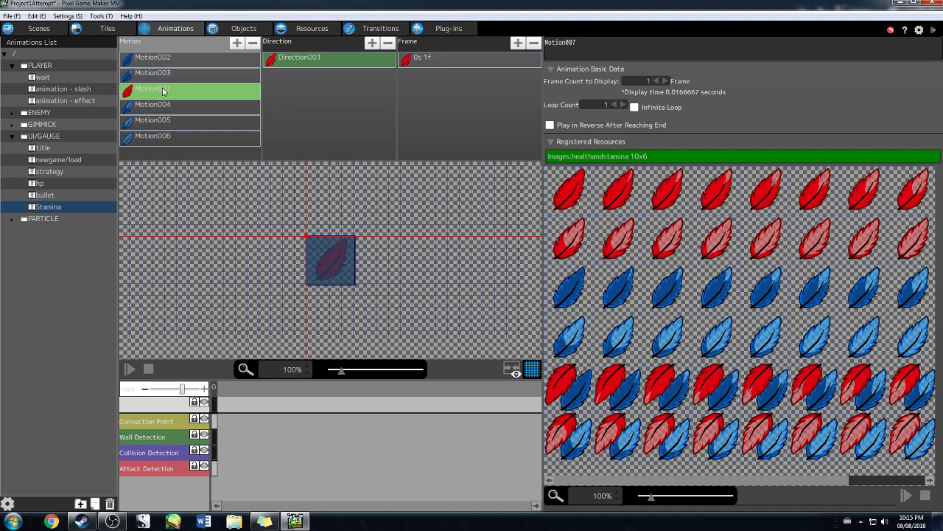
Give Motion007's frame a blue leaf, then change it to the next blue leaf
{"action": "left_click", "coordinate": [445, 59]}
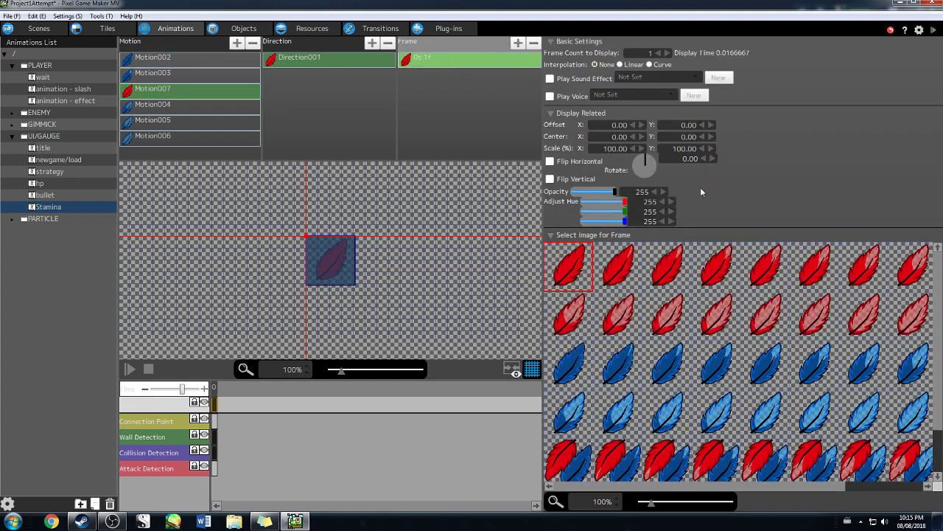
{"action": "left_click", "coordinate": [822, 372]}
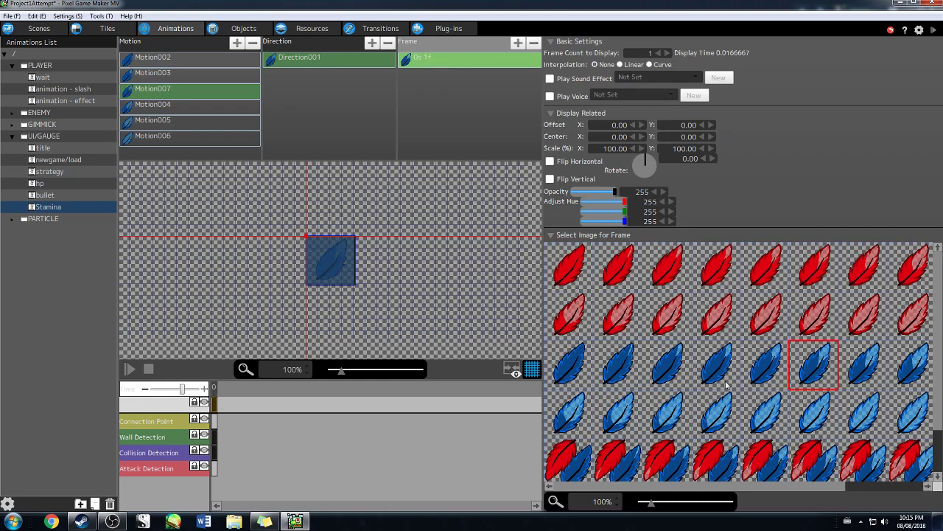
{"action": "left_click", "coordinate": [176, 90]}
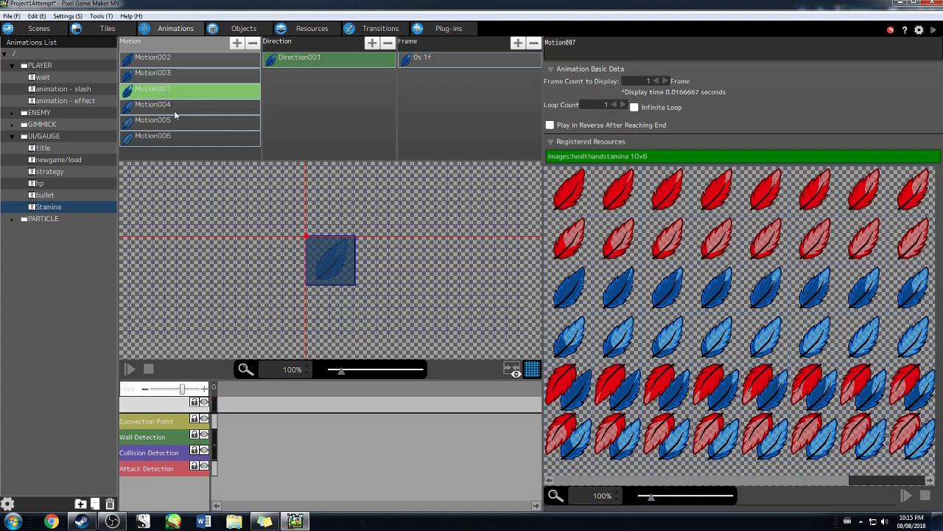
{"action": "left_click", "coordinate": [174, 119]}
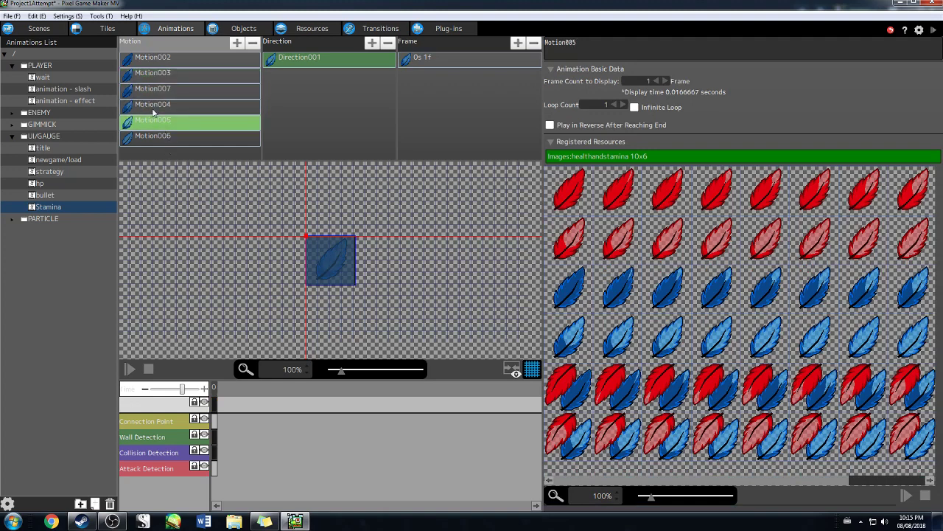
{"action": "left_click", "coordinate": [157, 77]}
{"action": "left_click", "coordinate": [157, 91]}
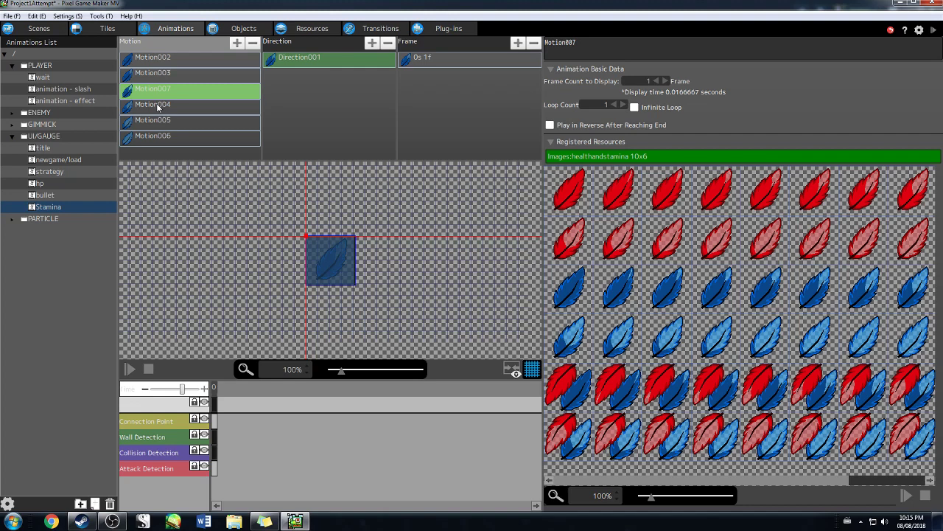
{"action": "left_click", "coordinate": [517, 57]}
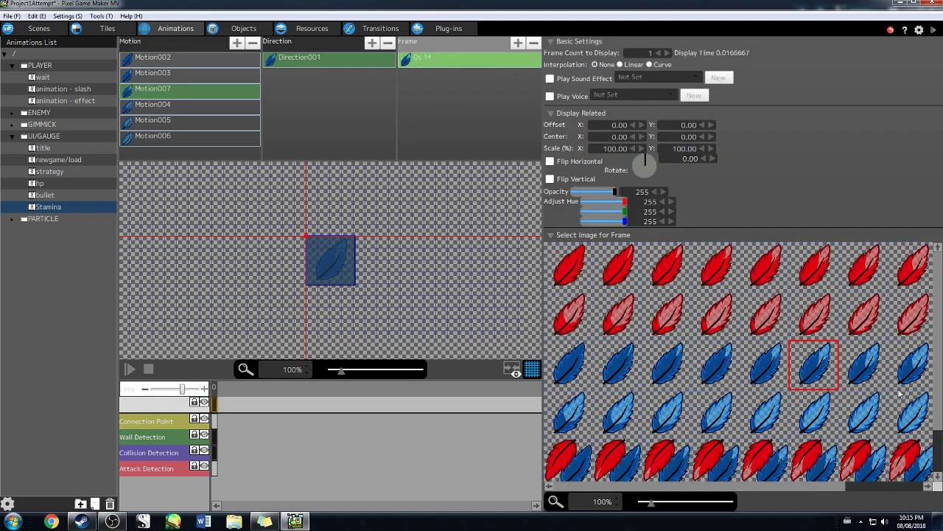
{"action": "left_click", "coordinate": [883, 370]}
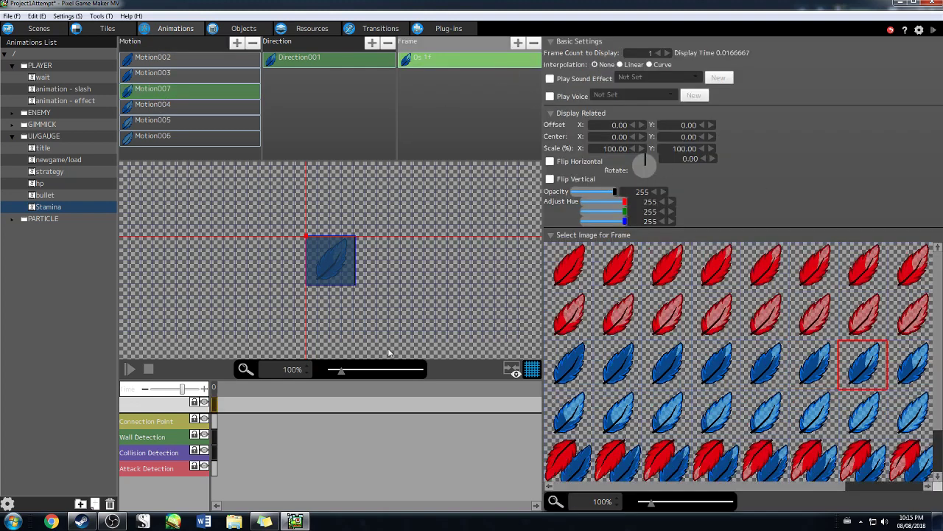
{"action": "left_click", "coordinate": [178, 84]}
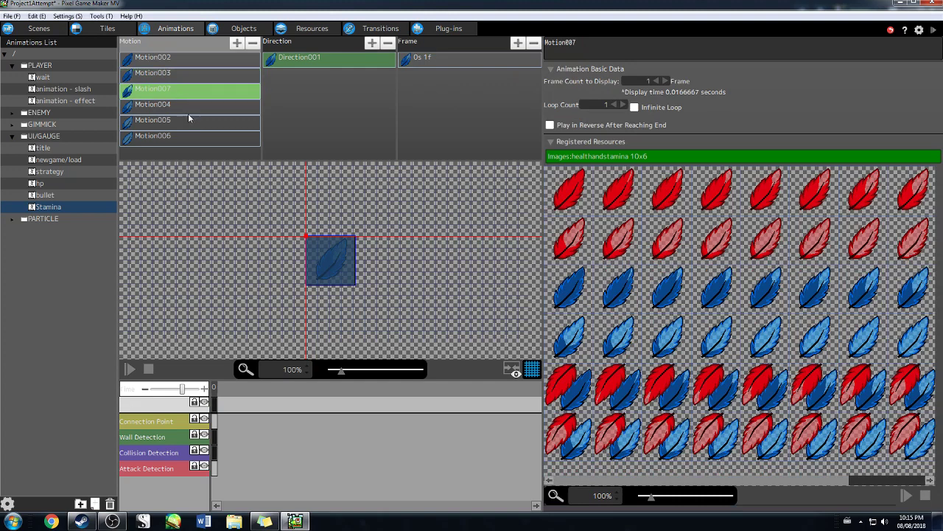
Review the remaining motions' leaf frames and switch to the Objects editor
{"action": "key", "text": "Down"}
{"action": "key", "text": "Down"}
{"action": "key", "text": "Down"}
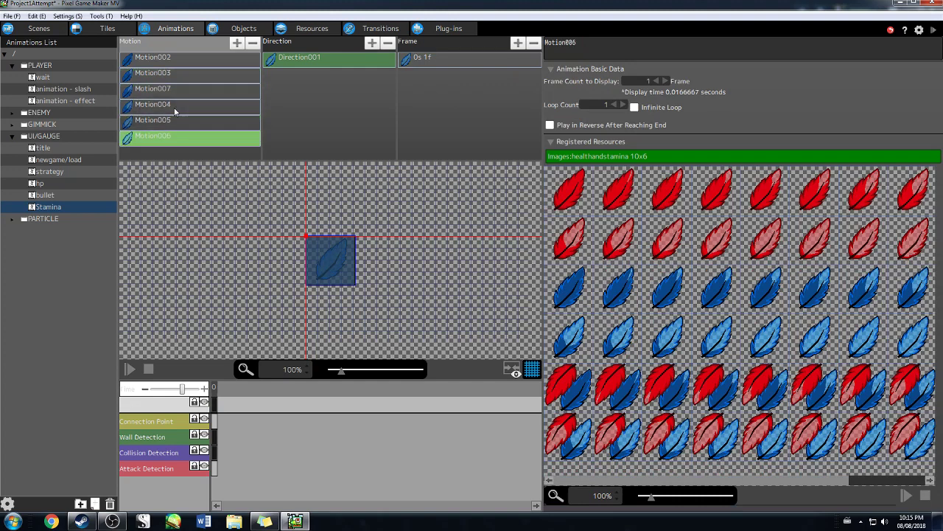
{"action": "left_click", "coordinate": [173, 60]}
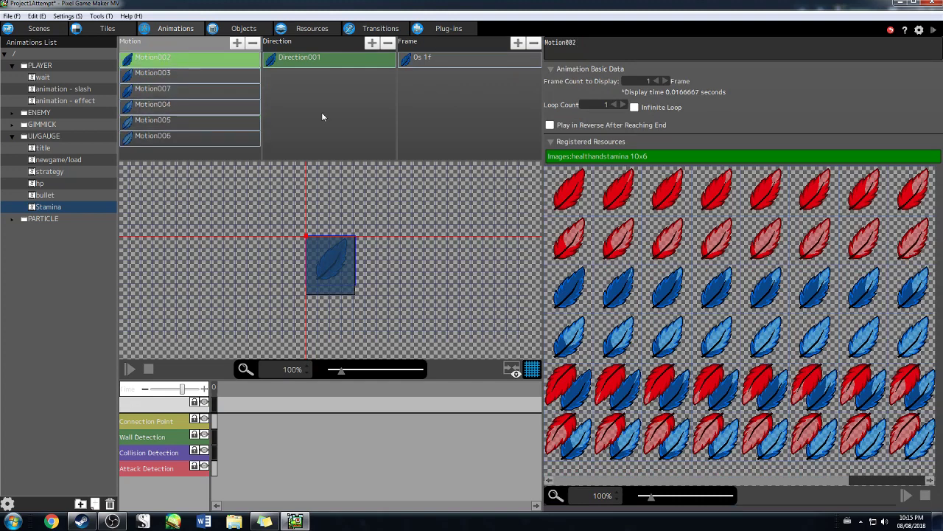
{"action": "left_click", "coordinate": [235, 30]}
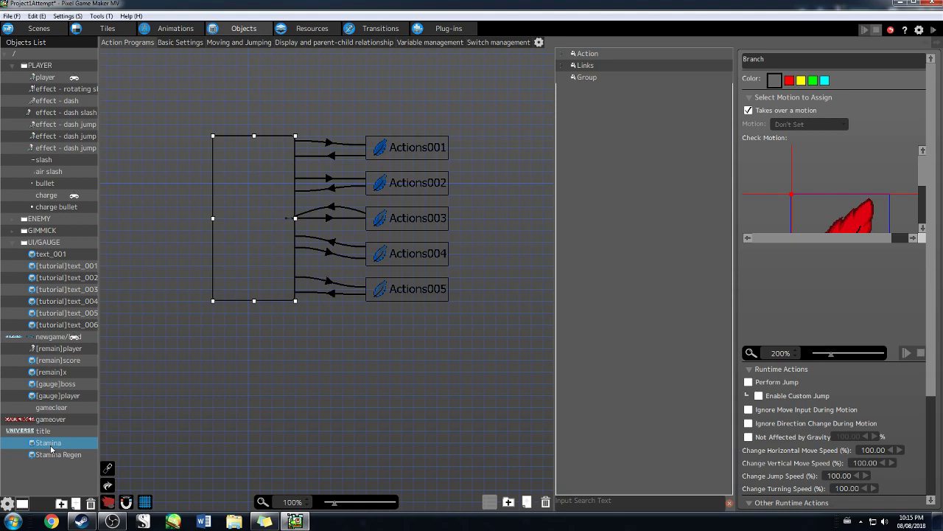
Save the project, check that Actions001 uses Motion002, and open the player object
{"action": "key", "text": "ctrl+s"}
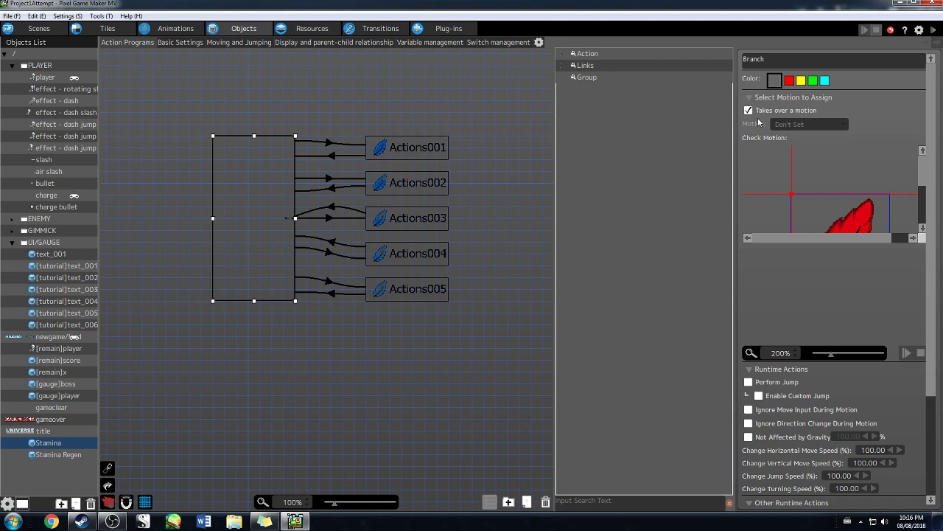
{"action": "left_click", "coordinate": [392, 153]}
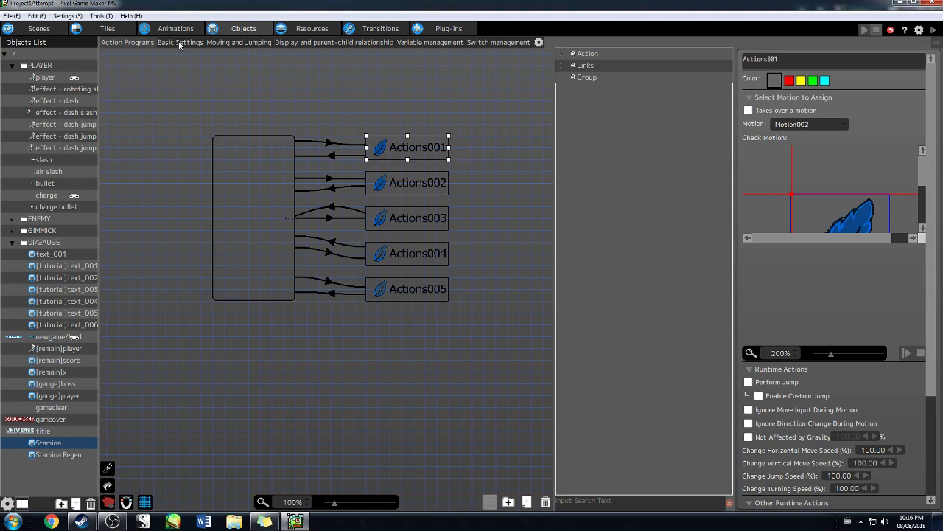
{"action": "left_click", "coordinate": [46, 80]}
Set the player's Max Stamina default to 5 and Stamina default to 5.00
{"action": "left_click", "coordinate": [415, 43]}
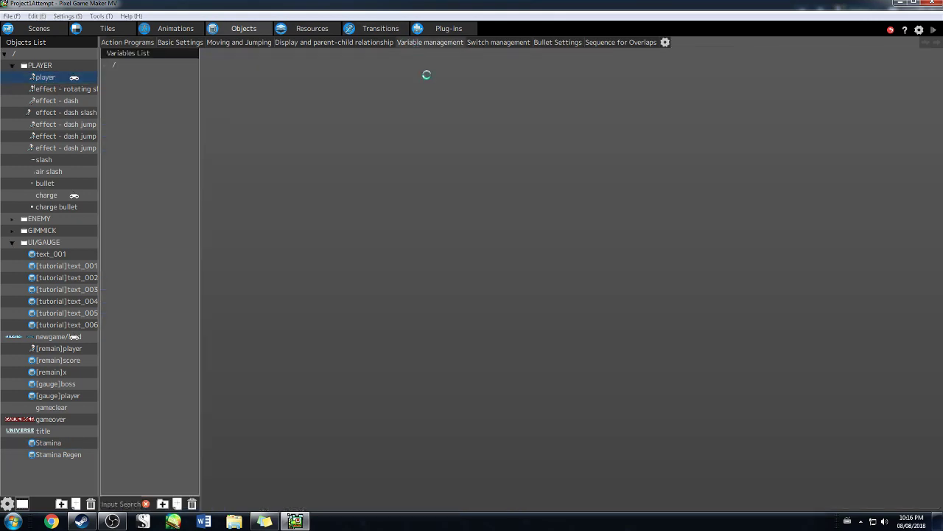
{"action": "scroll", "coordinate": [142, 154], "scroll_direction": "down", "scroll_amount": 2}
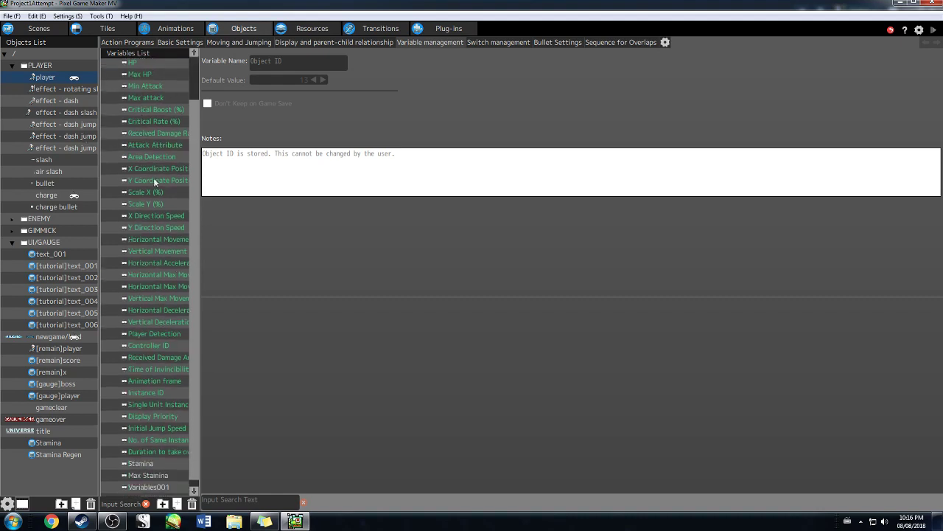
{"action": "left_click", "coordinate": [147, 453]}
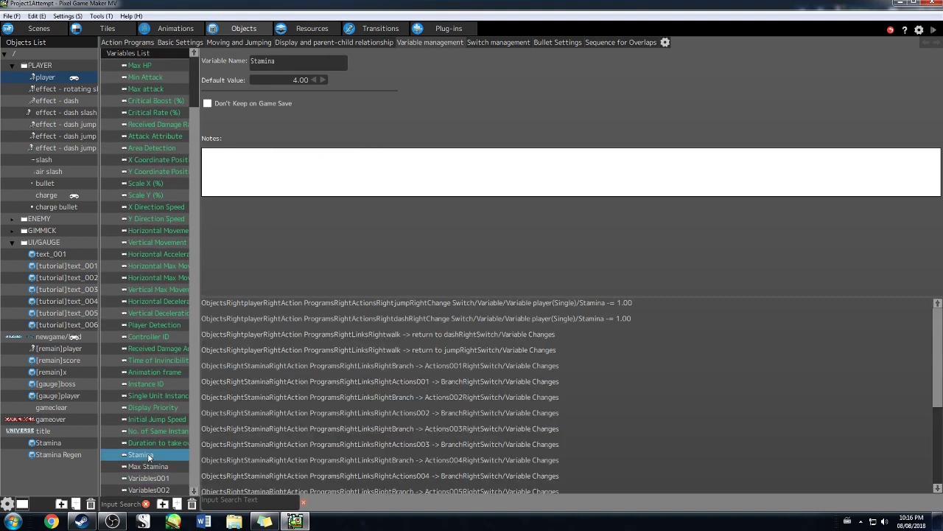
{"action": "left_click", "coordinate": [146, 466]}
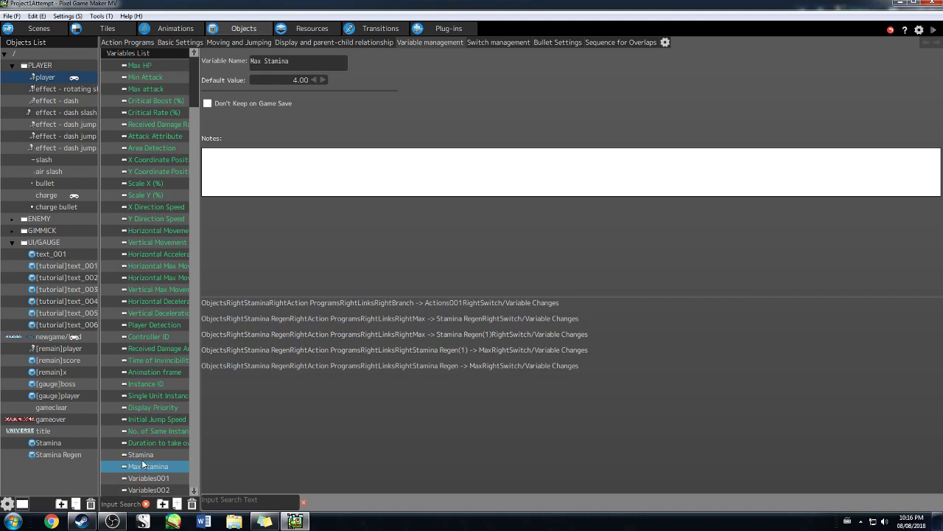
{"action": "left_click", "coordinate": [286, 80]}
{"action": "type", "text": "5"}
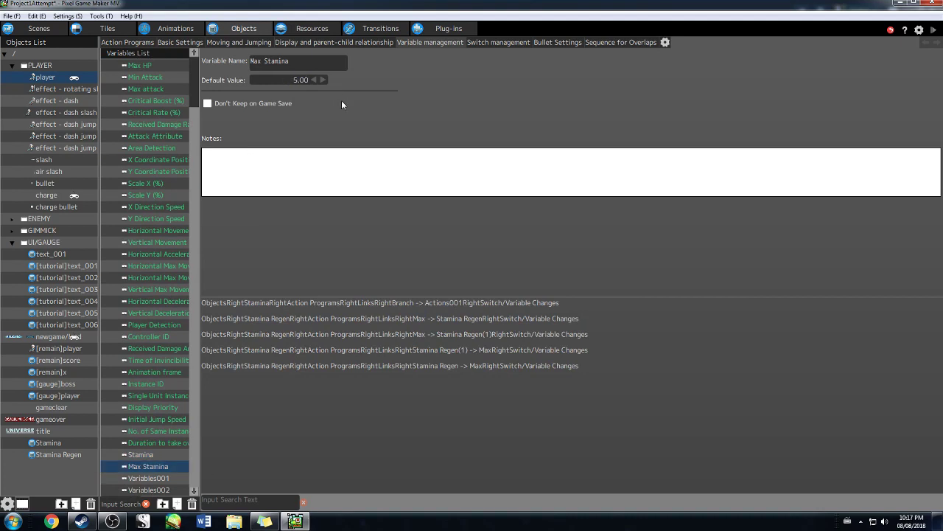
{"action": "left_click", "coordinate": [148, 455]}
{"action": "left_click", "coordinate": [282, 79]}
{"action": "type", "text": "5.00"}
Verify the updated Stamina defaults, then open the Stamina gauge object's action program
{"action": "left_click", "coordinate": [488, 44]}
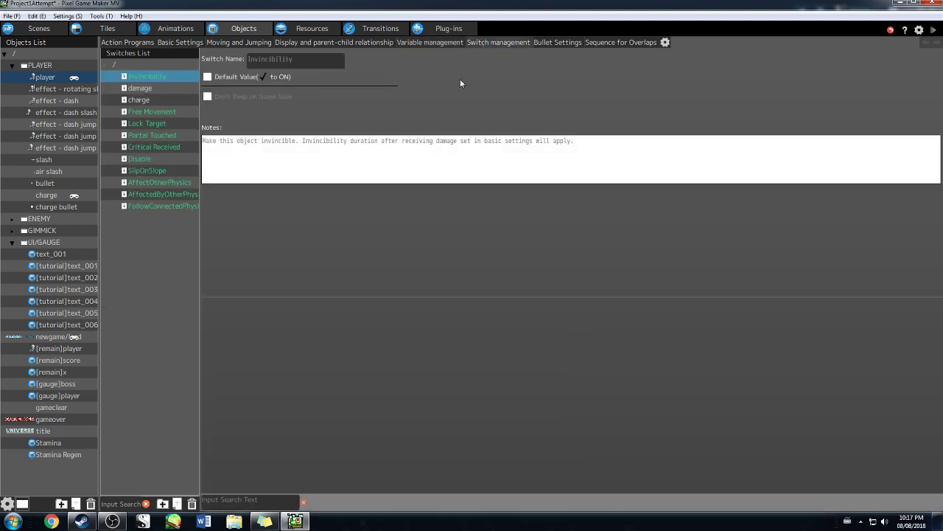
{"action": "left_click", "coordinate": [430, 42]}
{"action": "key", "text": "F2"}
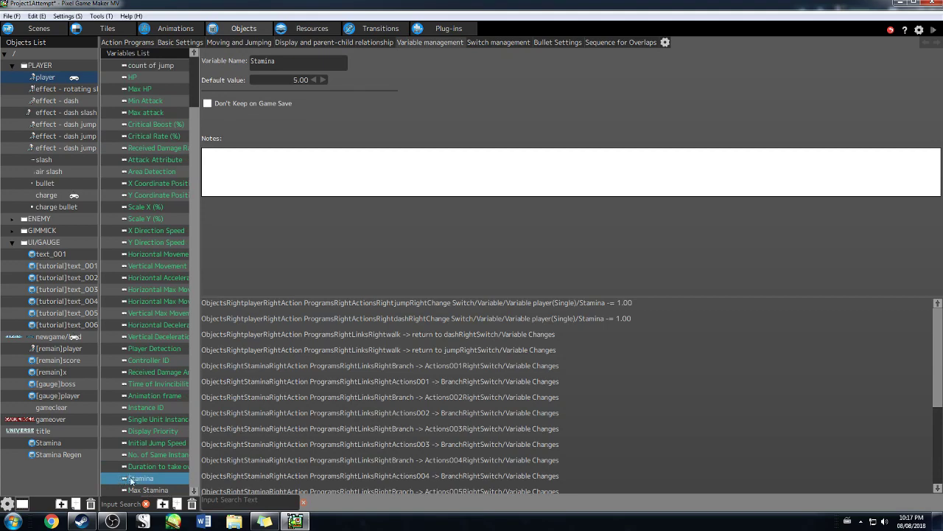
{"action": "left_click", "coordinate": [150, 490]}
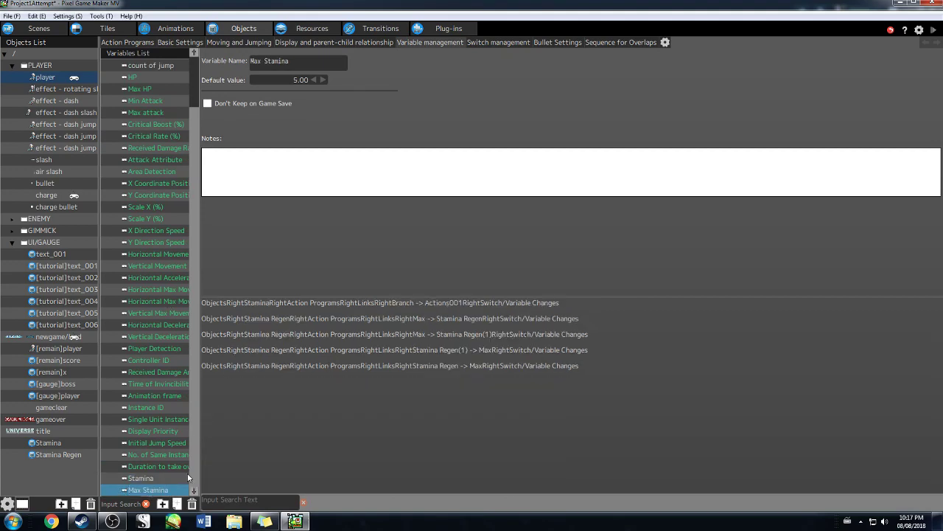
{"action": "key", "text": "Up"}
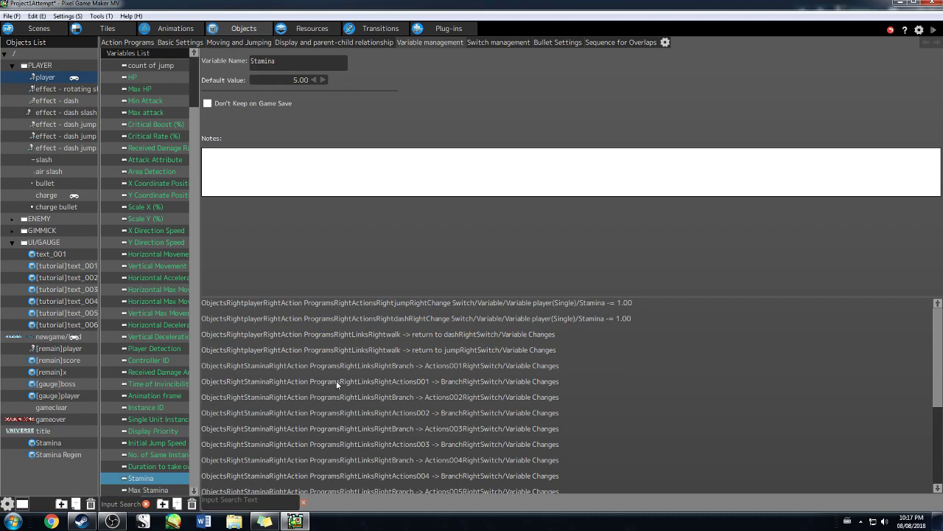
{"action": "left_click", "coordinate": [48, 442]}
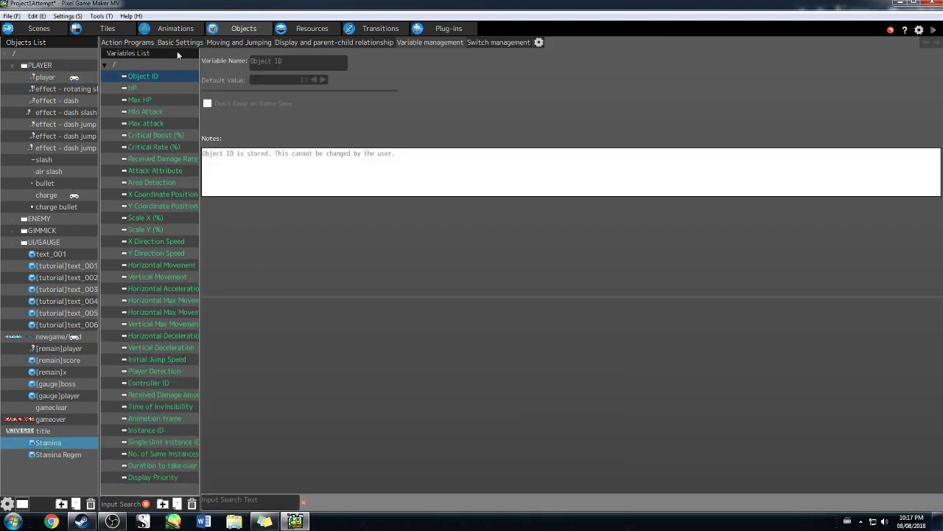
{"action": "left_click", "coordinate": [127, 42]}
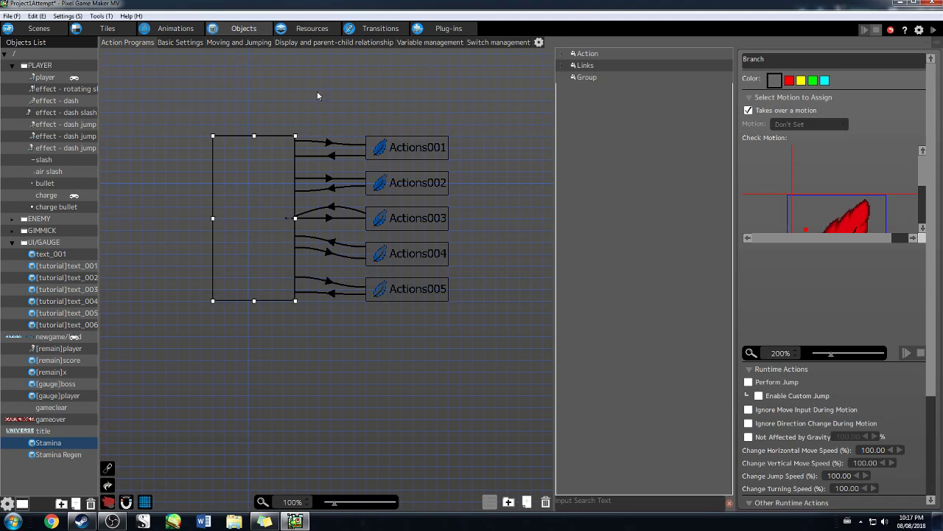
Move the Actions001 and Actions002 states higher on the canvas
{"action": "left_click", "coordinate": [405, 147]}
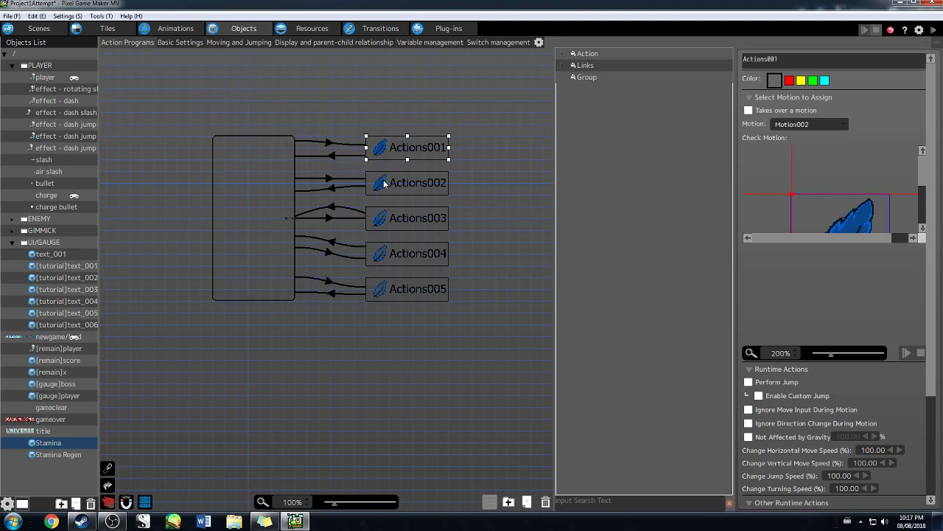
{"action": "left_click_drag", "start_coordinate": [405, 145], "coordinate": [399, 122]}
{"action": "left_click_drag", "start_coordinate": [395, 185], "coordinate": [394, 162]}
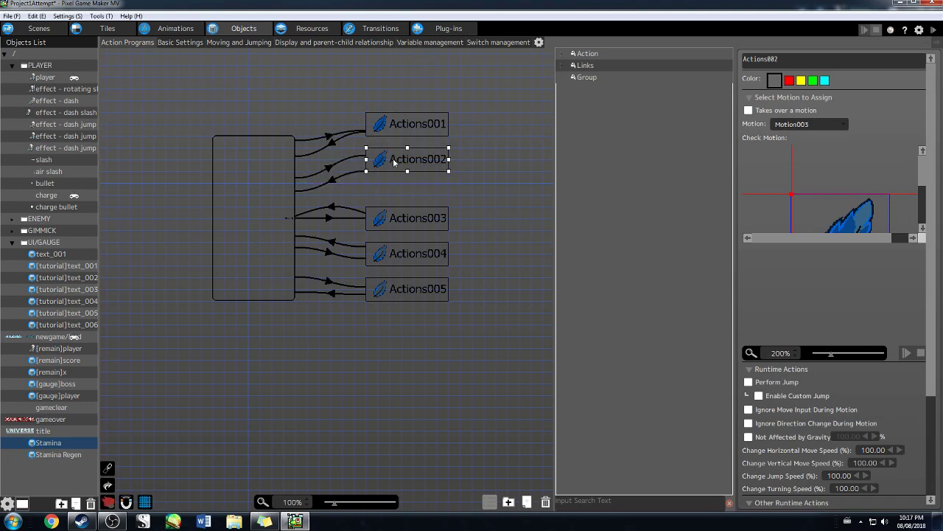
Confirm Actions002 keeps Motion003 and select the Branch-to-Actions001 link
{"action": "left_click", "coordinate": [809, 125]}
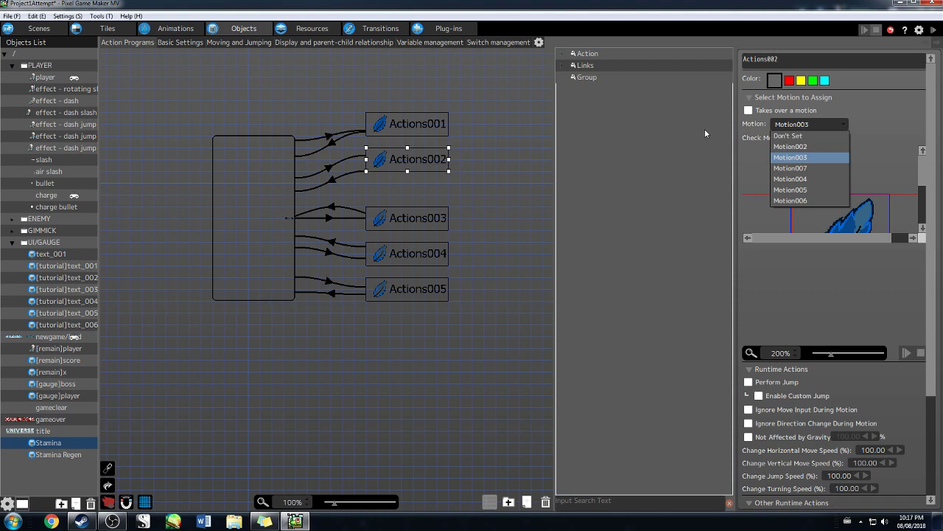
{"action": "left_click", "coordinate": [397, 225]}
{"action": "left_click", "coordinate": [406, 162]}
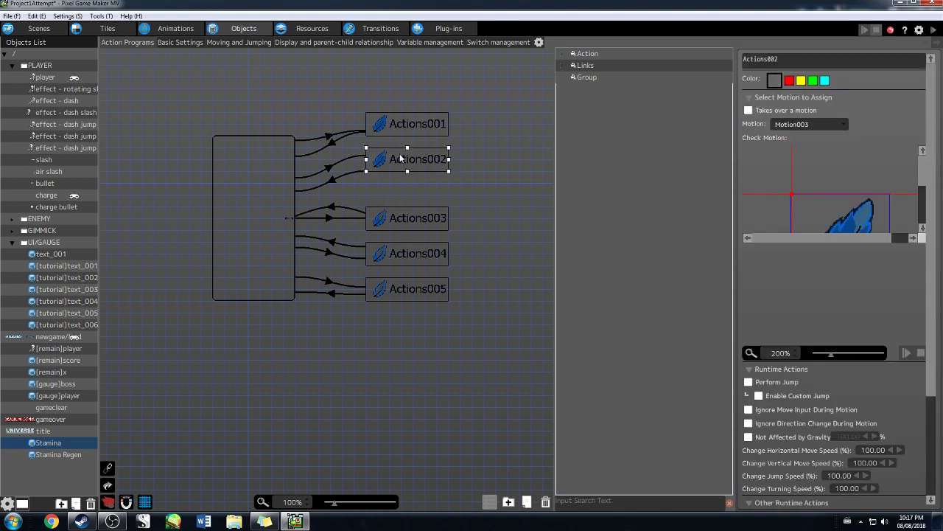
{"action": "left_click", "coordinate": [402, 119]}
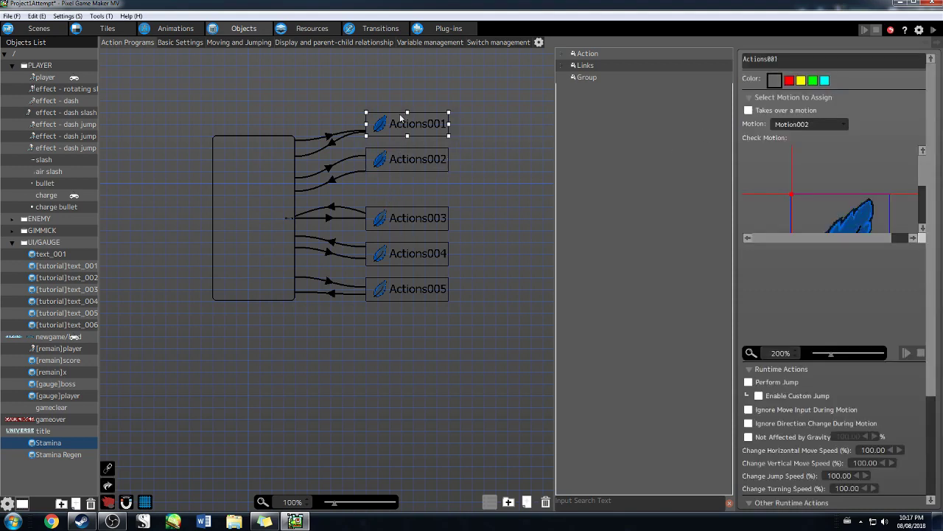
{"action": "left_click", "coordinate": [324, 137]}
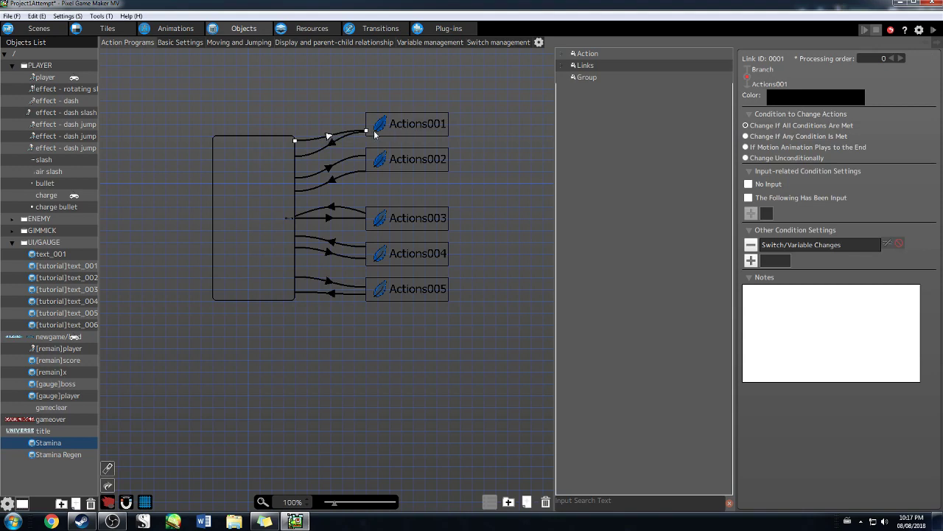
{"action": "double_click", "coordinate": [796, 246]}
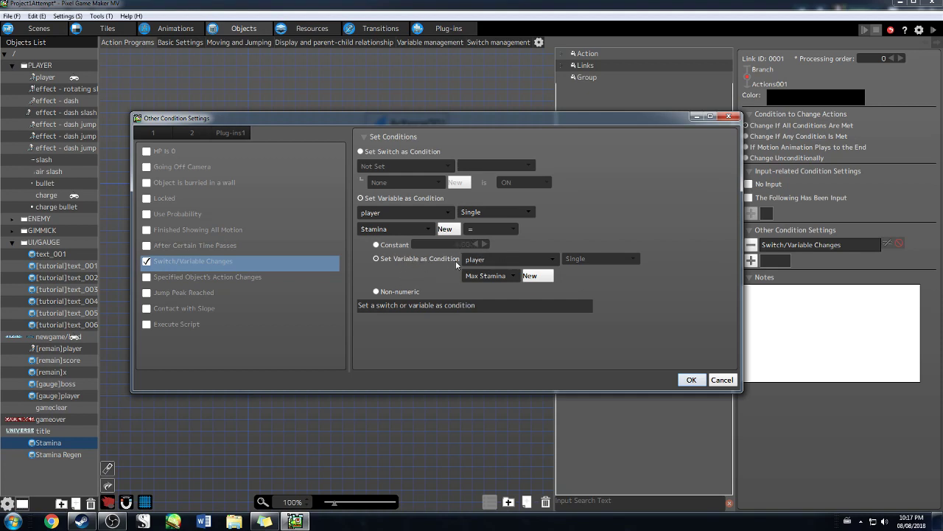
{"action": "left_click", "coordinate": [483, 260]}
{"action": "key", "text": "Escape"}
{"action": "left_click", "coordinate": [690, 379]}
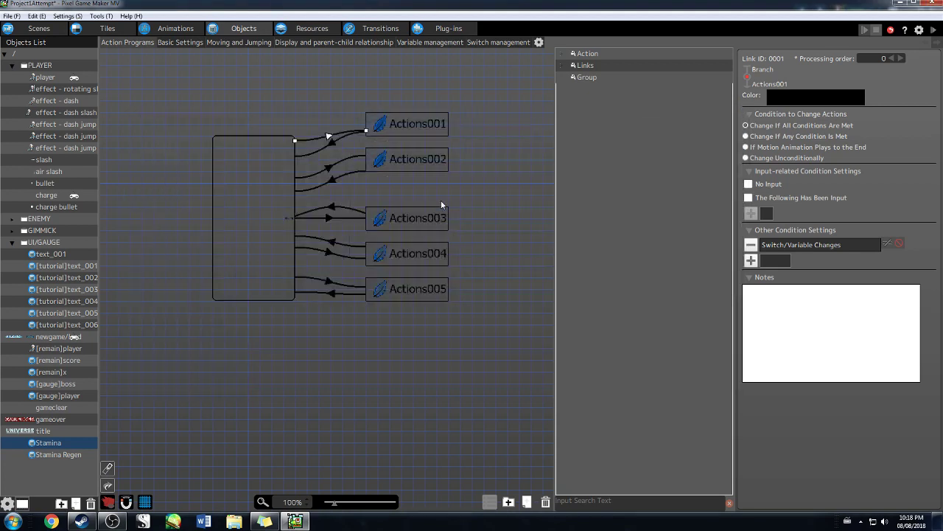
Confirm the Branch-to-Actions002 link requires player Stamina equal to 3
{"action": "left_click", "coordinate": [387, 164]}
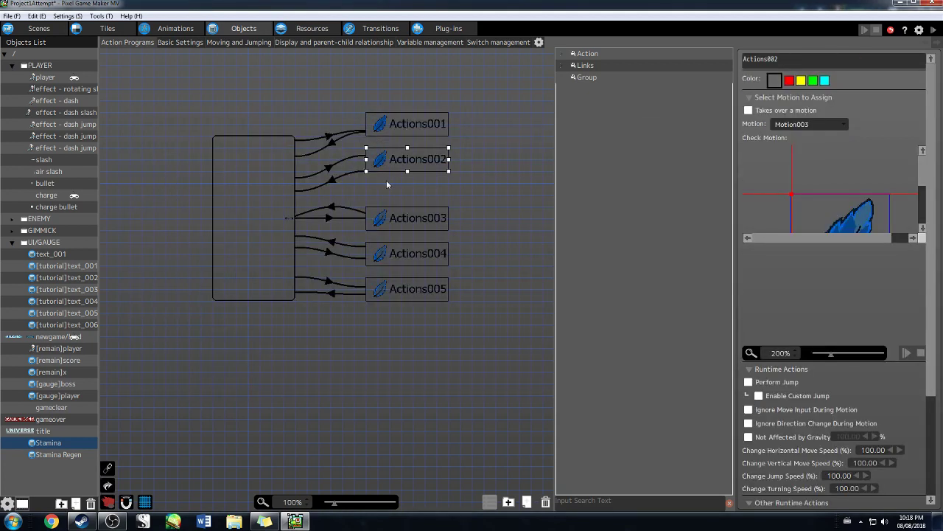
{"action": "left_click", "coordinate": [331, 172]}
{"action": "double_click", "coordinate": [783, 245]}
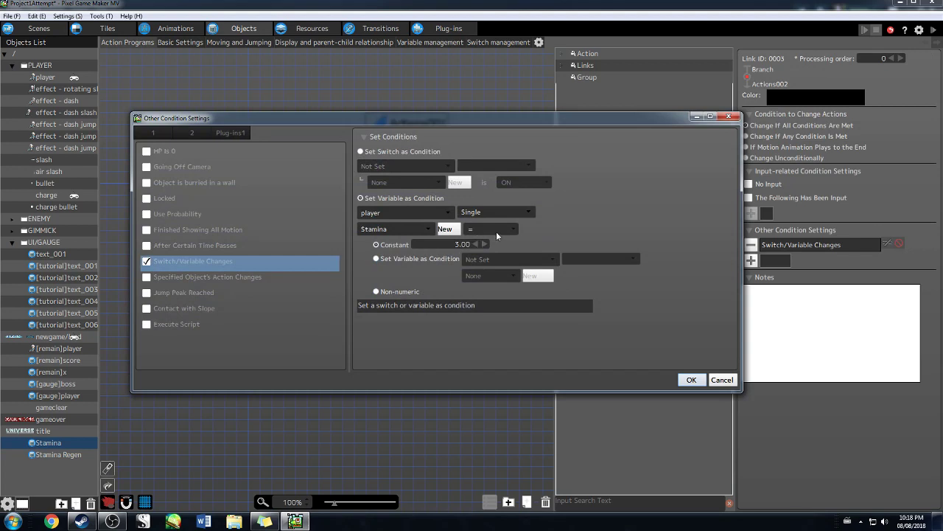
{"action": "left_click", "coordinate": [690, 381]}
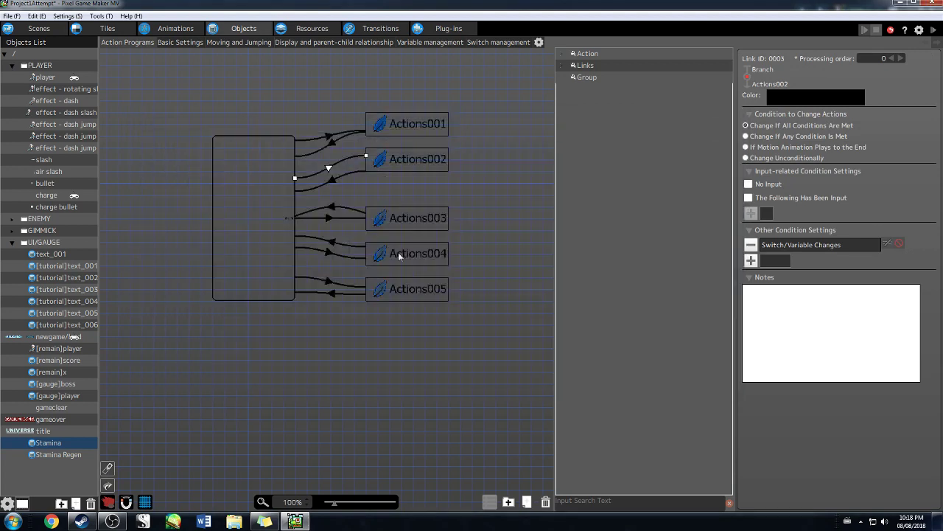
Change the Actions002 return link's Stamina constant to 4.00
{"action": "left_click", "coordinate": [332, 178]}
{"action": "double_click", "coordinate": [800, 250]}
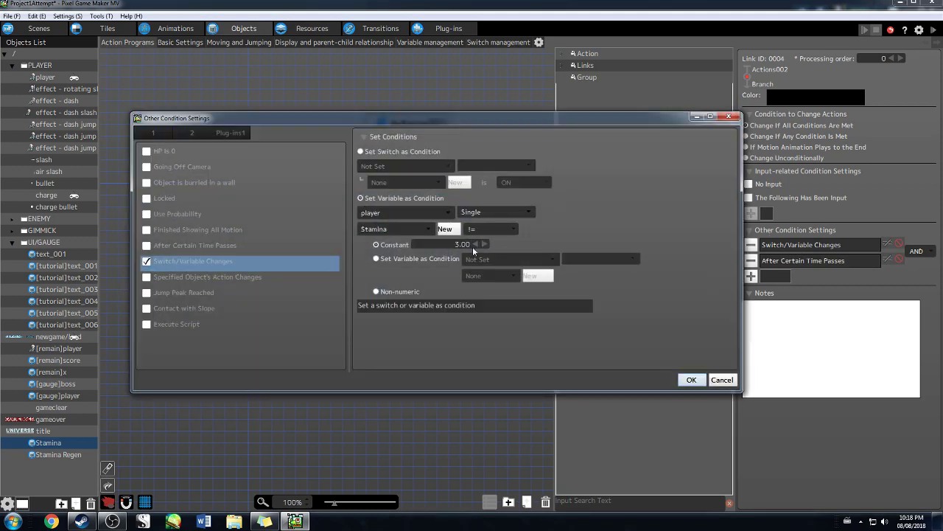
{"action": "left_click", "coordinate": [485, 244]}
{"action": "left_click", "coordinate": [692, 380]}
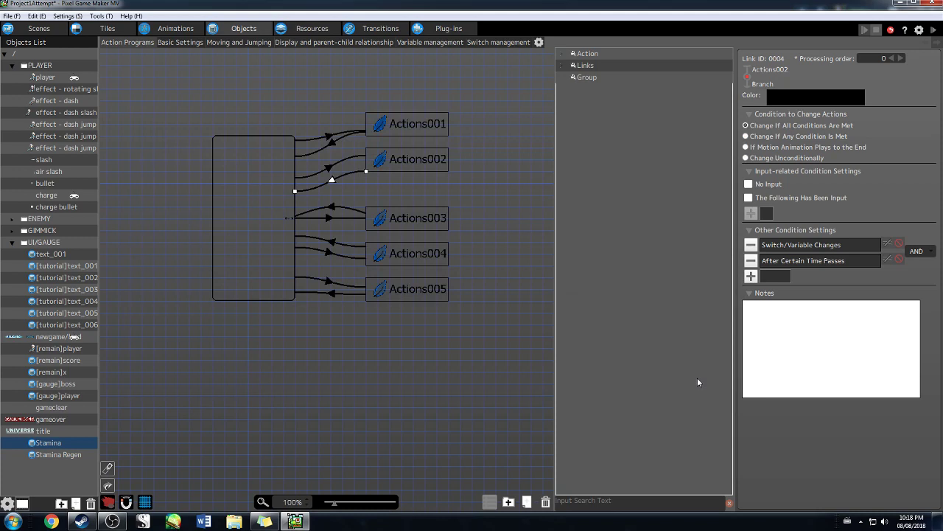